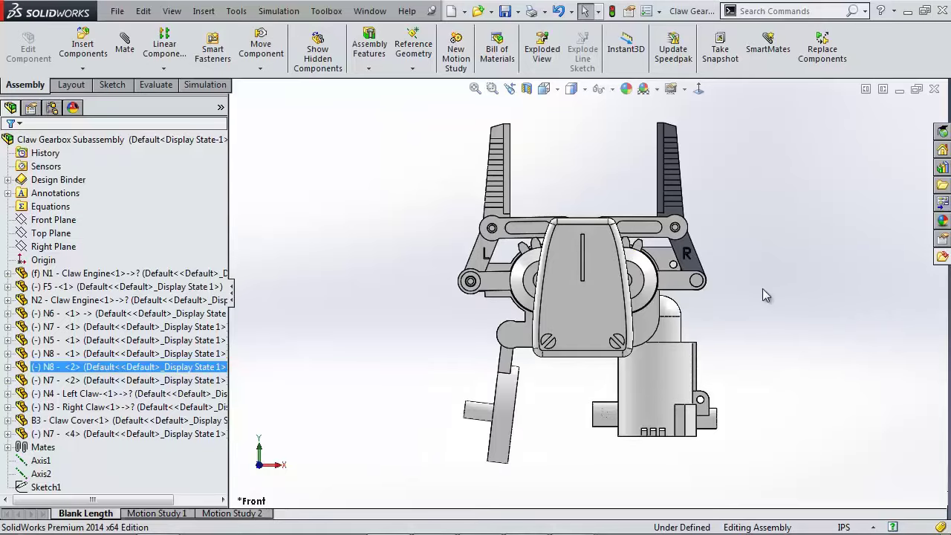
Hide the Claw Cover, zoom in on the claws and gears, and swing the left claw link
{"action": "left_click", "coordinate": [594, 301]}
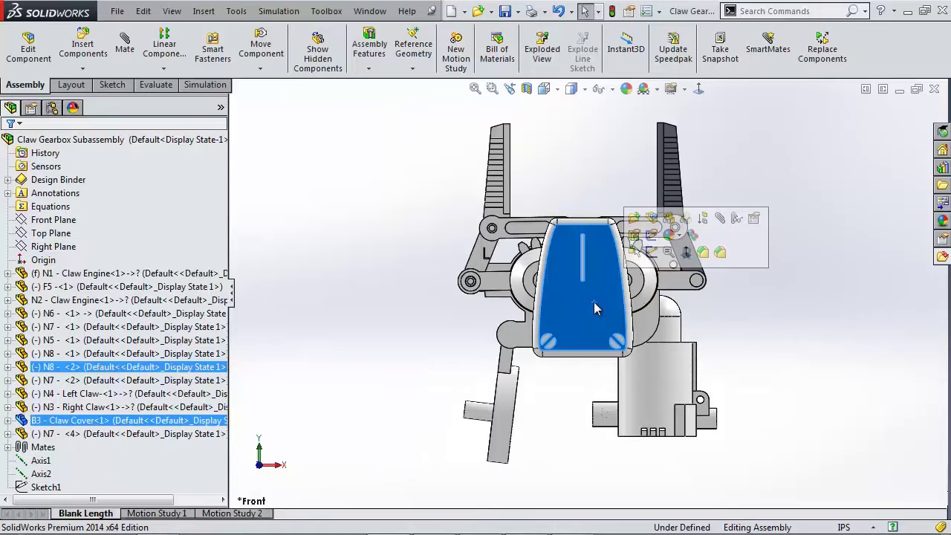
{"action": "left_click", "coordinate": [669, 217]}
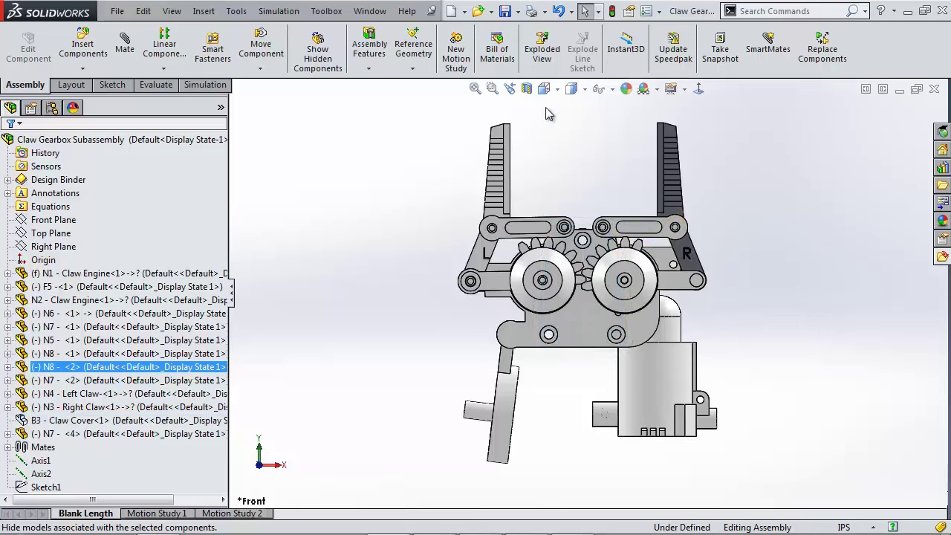
{"action": "left_click", "coordinate": [492, 89]}
{"action": "left_click_drag", "start_coordinate": [444, 99], "coordinate": [730, 317]}
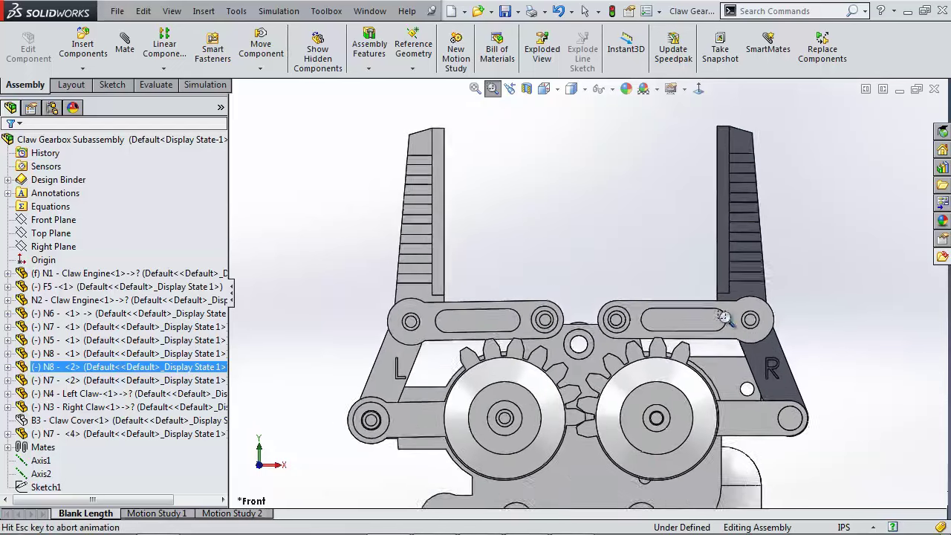
{"action": "left_click", "coordinate": [492, 88]}
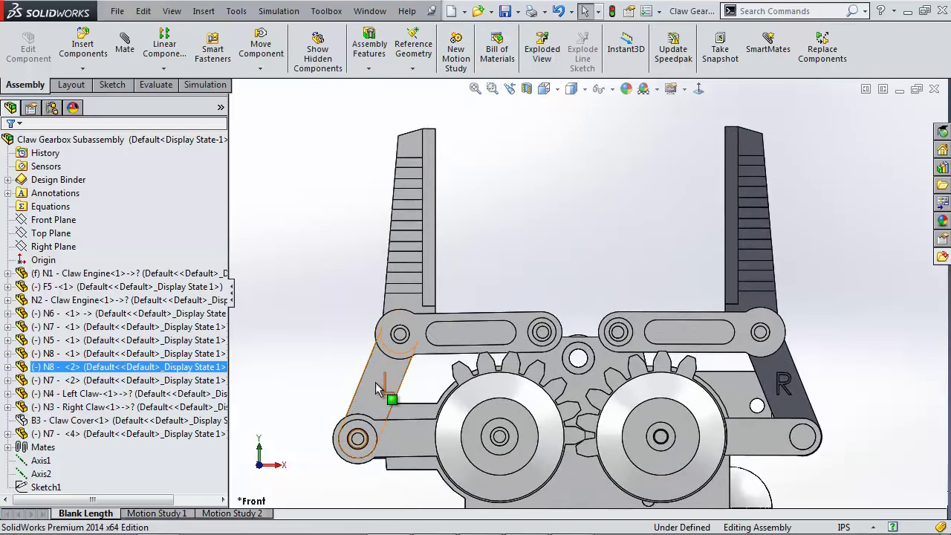
{"action": "left_click_drag", "start_coordinate": [387, 392], "coordinate": [405, 365]}
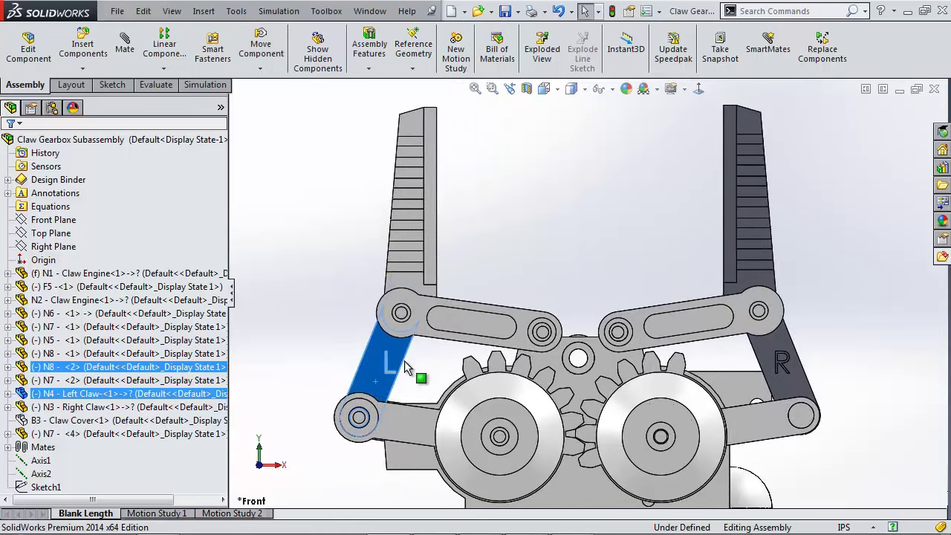
Switch to Motion Study 2 and keep its study type as Motion Analysis
{"action": "left_click", "coordinate": [346, 337]}
{"action": "left_click", "coordinate": [157, 513]}
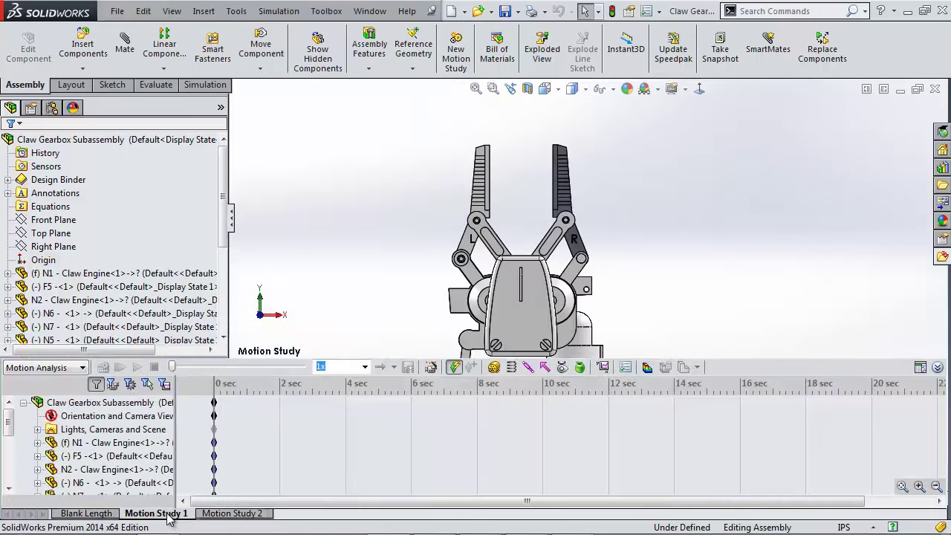
{"action": "left_click", "coordinate": [210, 513]}
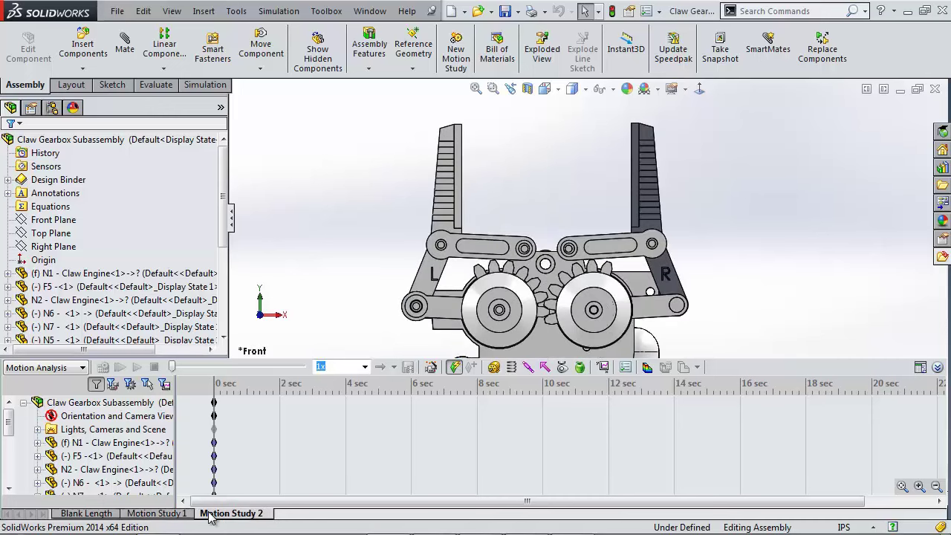
{"action": "left_click", "coordinate": [49, 368]}
{"action": "left_click", "coordinate": [49, 367]}
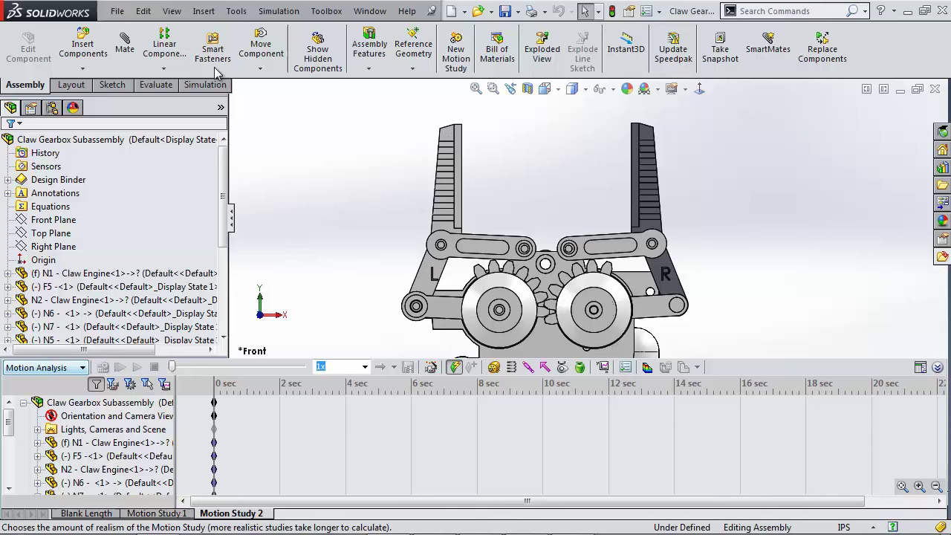
Confirm the SolidWorks Motion add-in is enabled in the Add-Ins list
{"action": "left_click", "coordinate": [236, 10]}
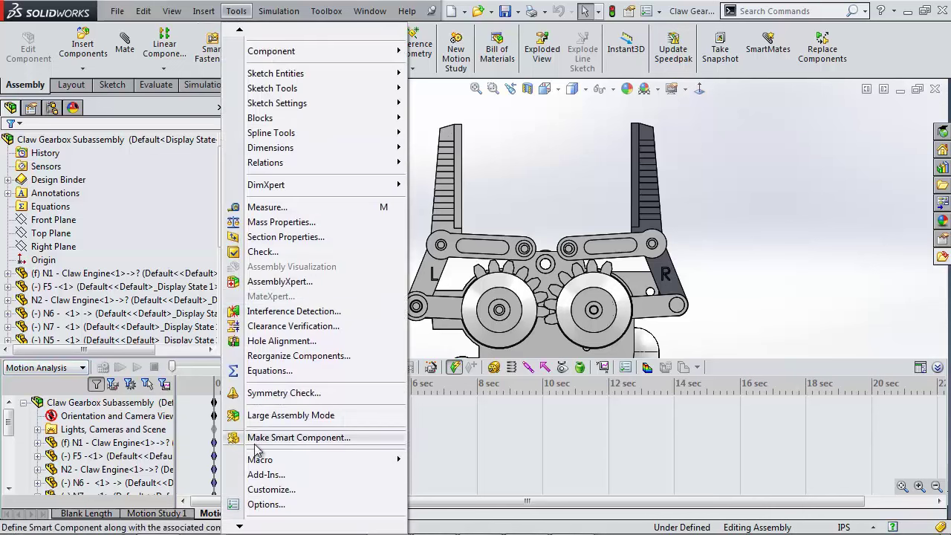
{"action": "left_click", "coordinate": [266, 473]}
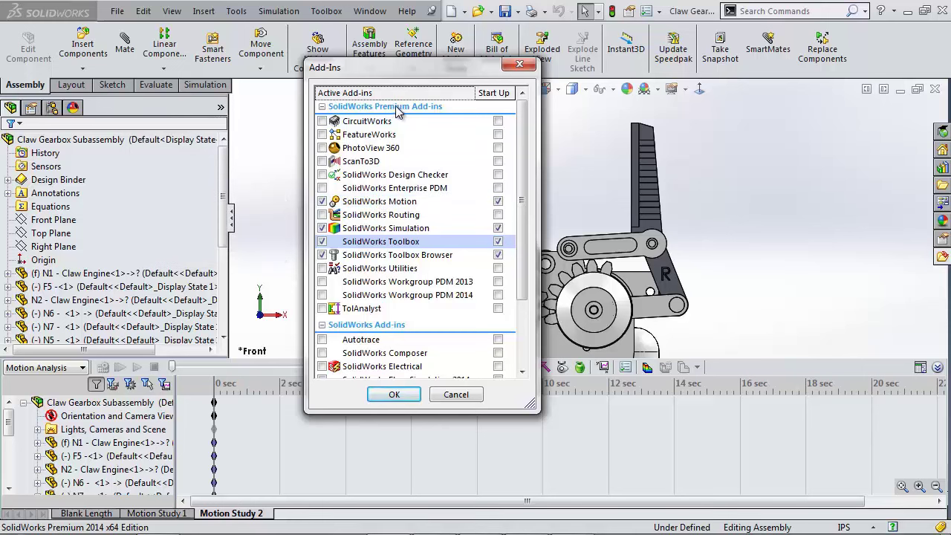
{"action": "left_click", "coordinate": [394, 395]}
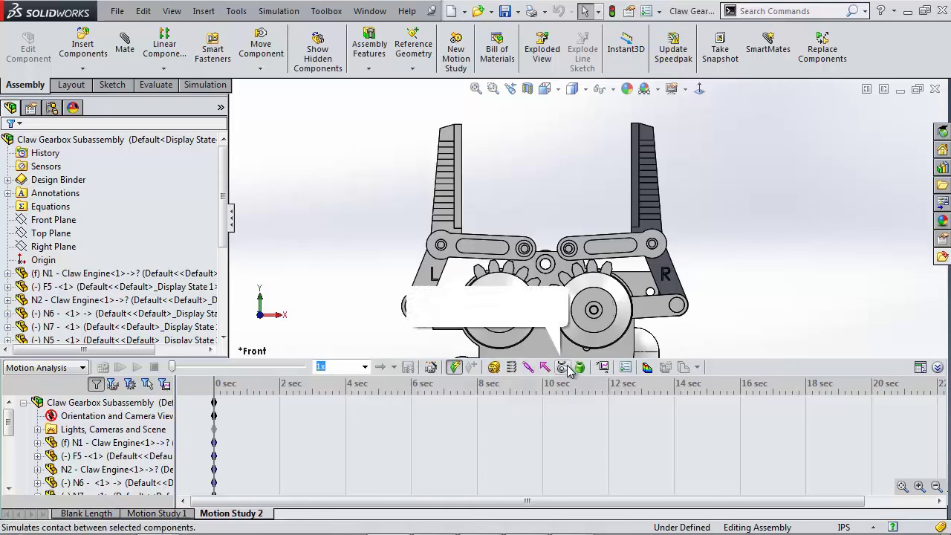
Add a rotary motor on the right gear face, set to Oscillating with 90° amplitude
{"action": "left_click", "coordinate": [494, 367]}
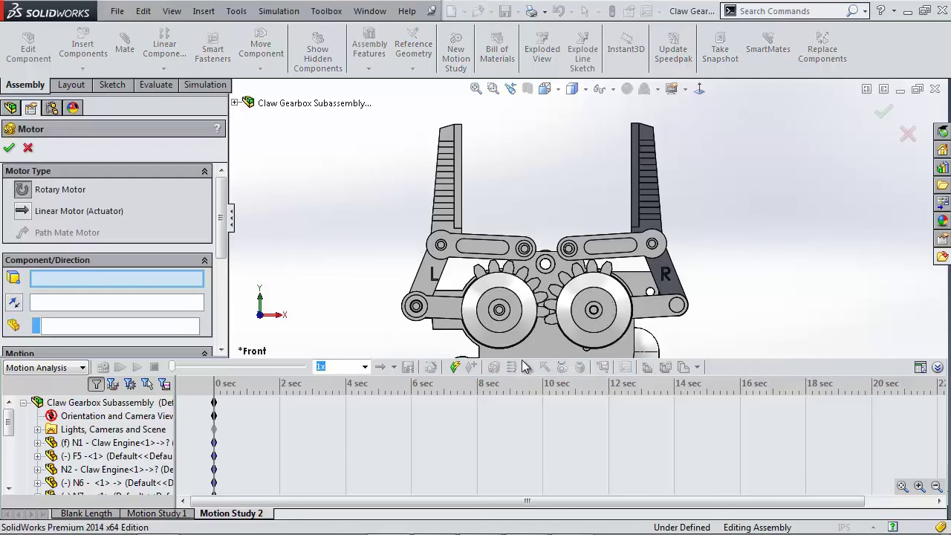
{"action": "left_click", "coordinate": [594, 319]}
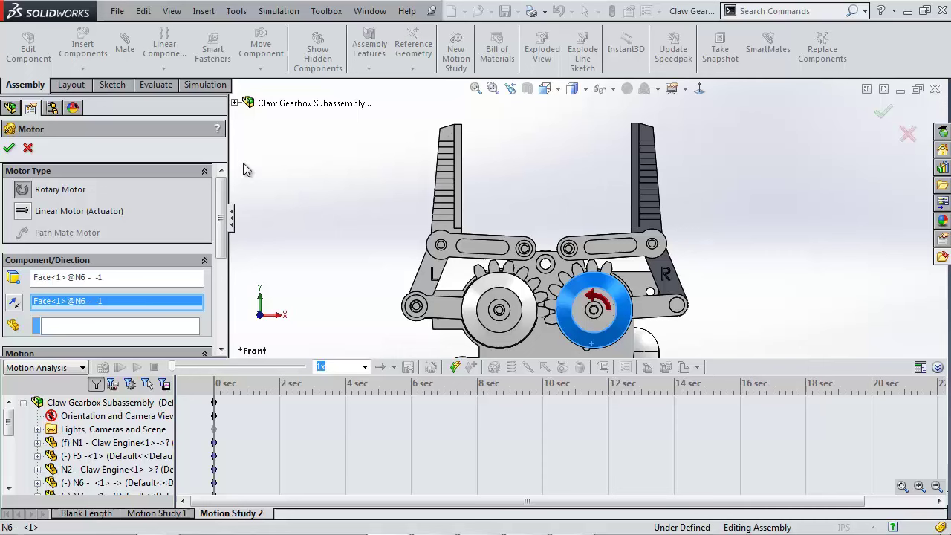
{"action": "left_click_drag", "start_coordinate": [220, 184], "coordinate": [214, 303]}
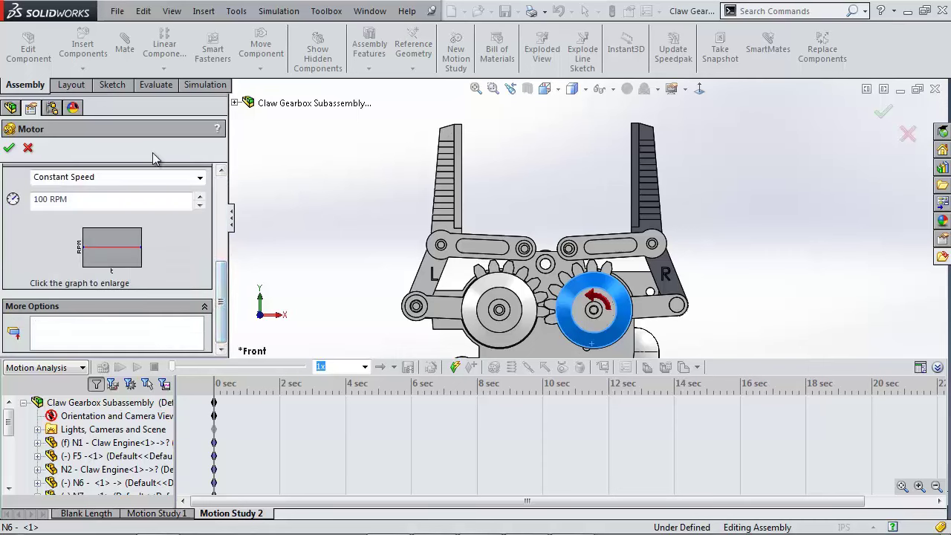
{"action": "left_click", "coordinate": [148, 177]}
{"action": "left_click", "coordinate": [133, 215]}
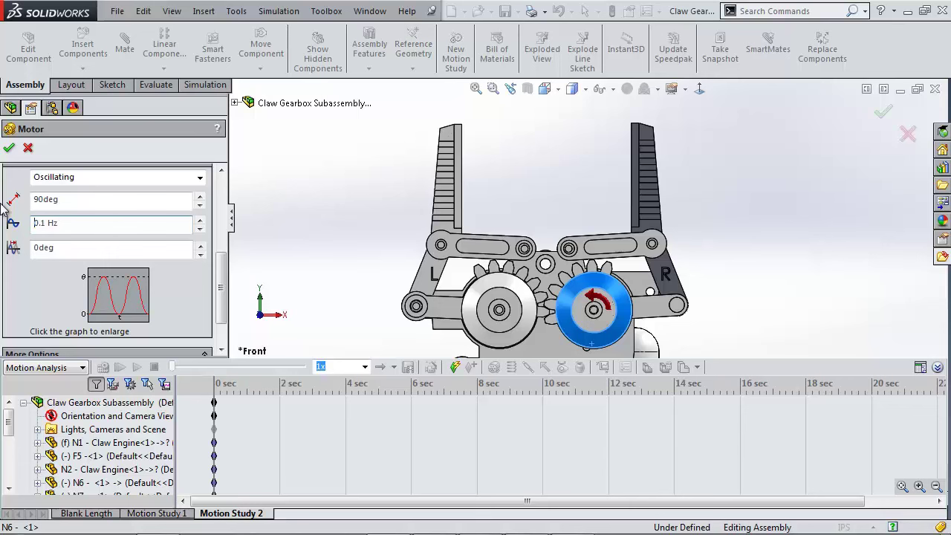
{"action": "left_click", "coordinate": [9, 148]}
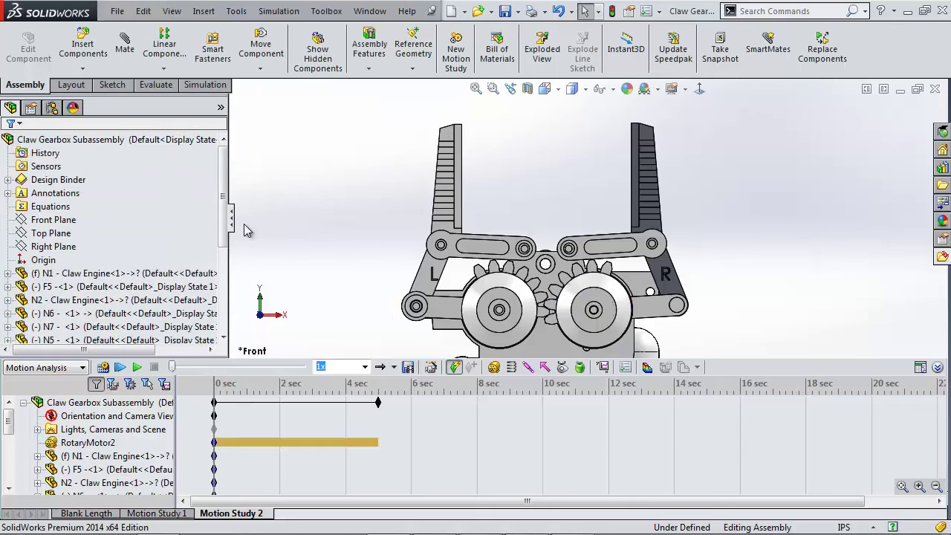
Expand the Mates folder and suppress GearMate3 linking the two gears
{"action": "left_click_drag", "start_coordinate": [227, 196], "coordinate": [225, 279]}
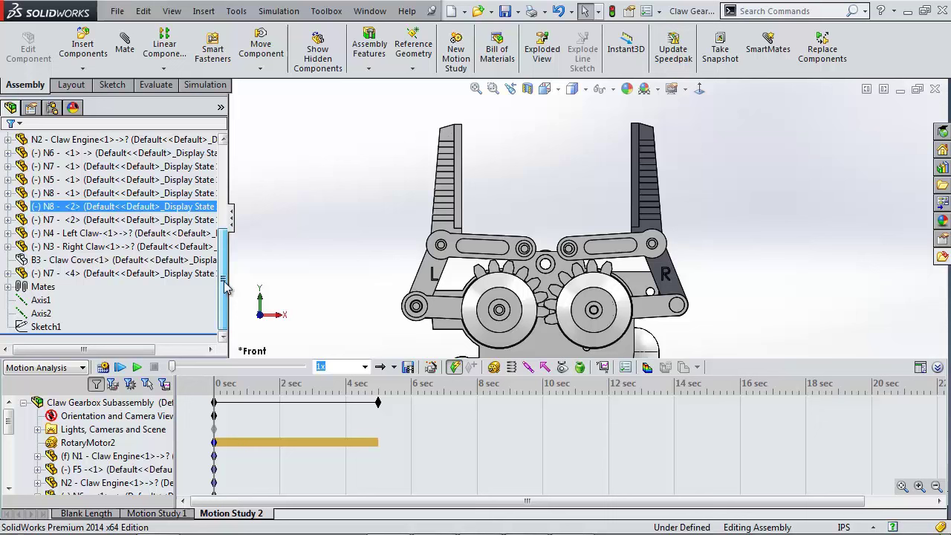
{"action": "left_click", "coordinate": [9, 287]}
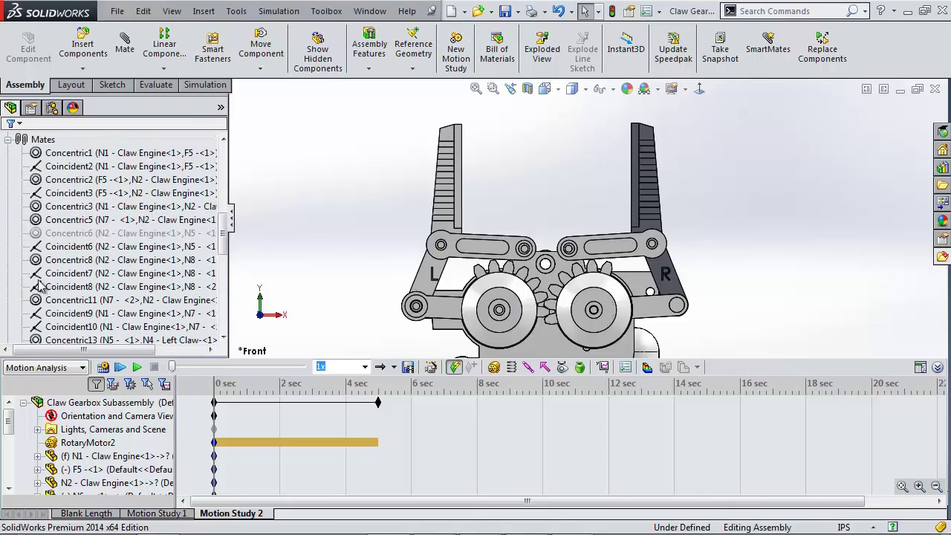
{"action": "left_click_drag", "start_coordinate": [226, 223], "coordinate": [225, 264]}
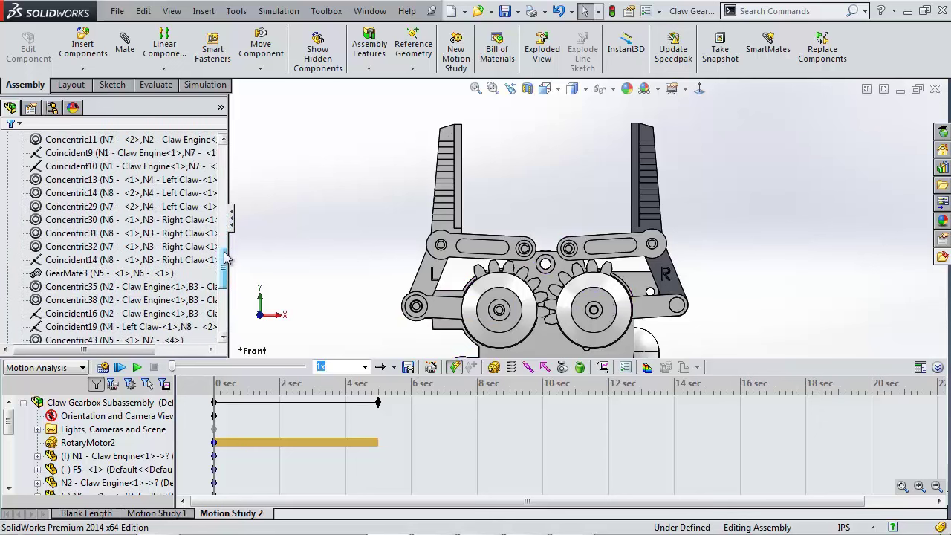
{"action": "left_click", "coordinate": [157, 274]}
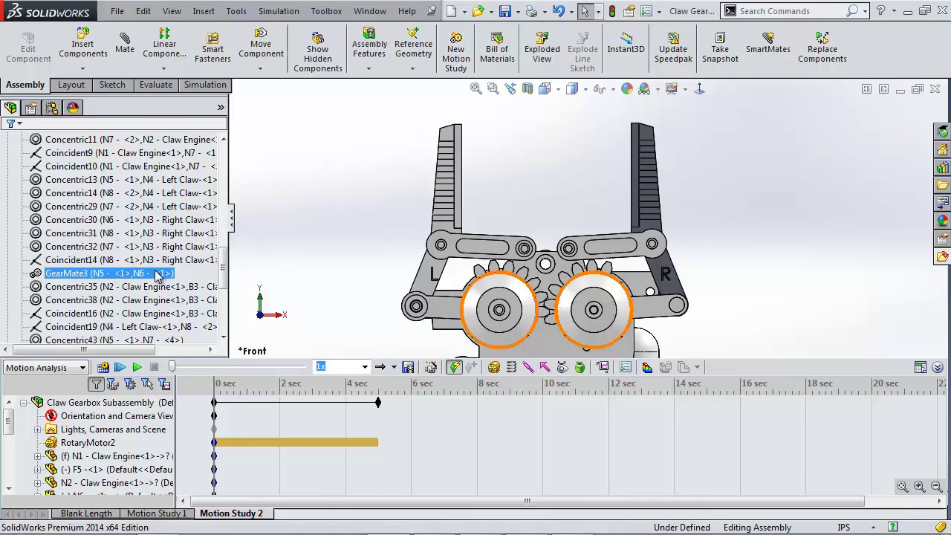
{"action": "left_click", "coordinate": [156, 273]}
{"action": "left_click", "coordinate": [184, 232]}
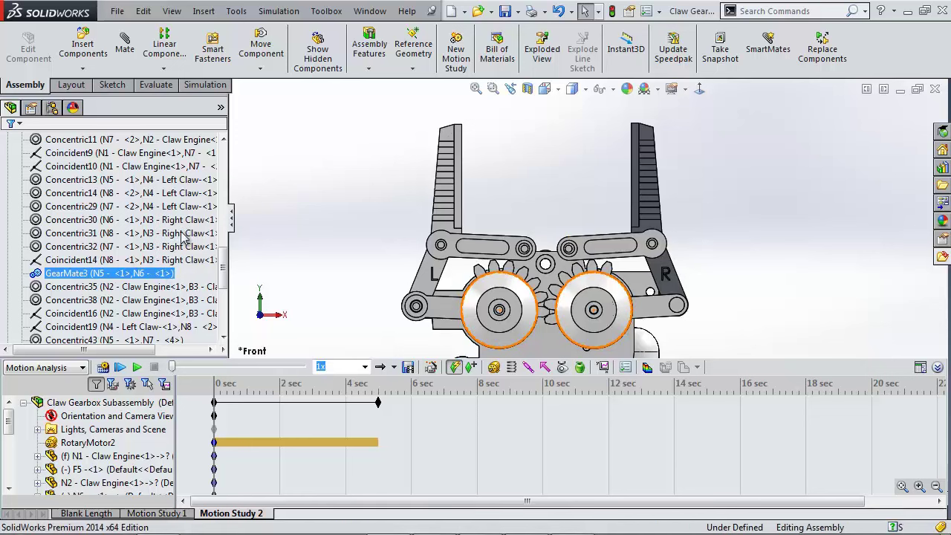
{"action": "left_click", "coordinate": [180, 233]}
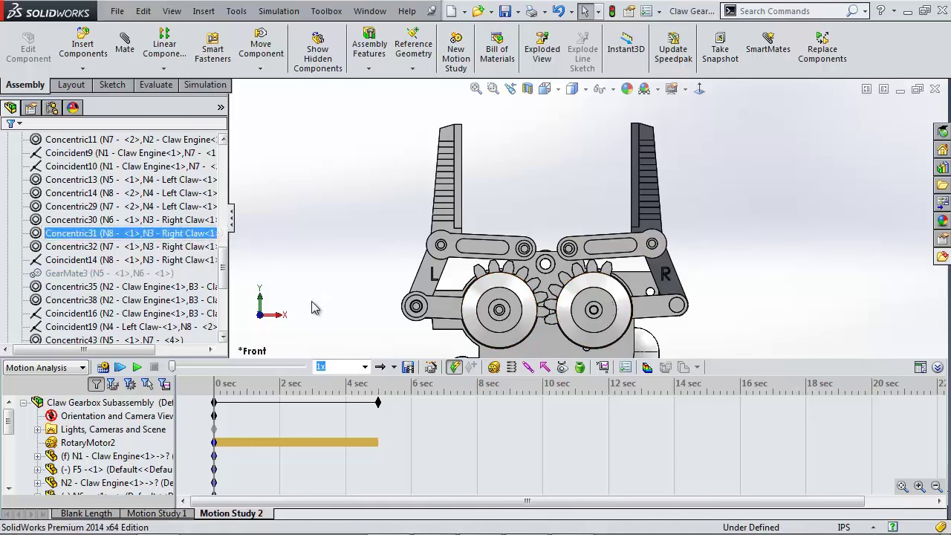
Add a solid body contact between the left and right gears
{"action": "left_click", "coordinate": [563, 367]}
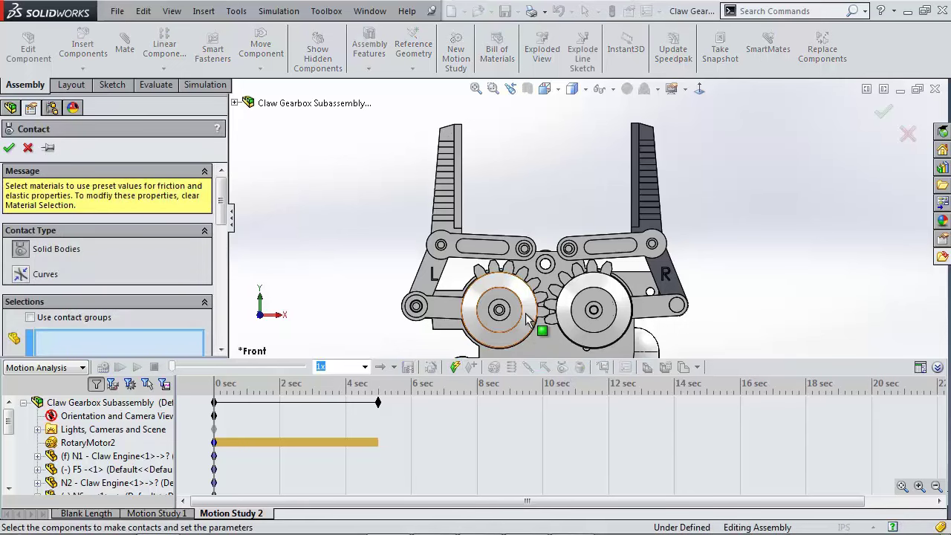
{"action": "left_click", "coordinate": [525, 318]}
{"action": "left_click", "coordinate": [575, 334]}
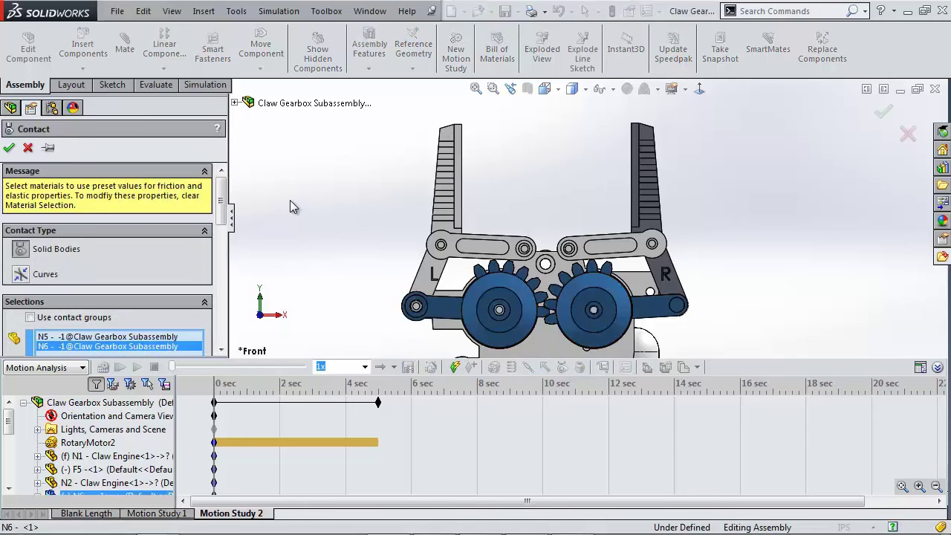
{"action": "left_click", "coordinate": [9, 148]}
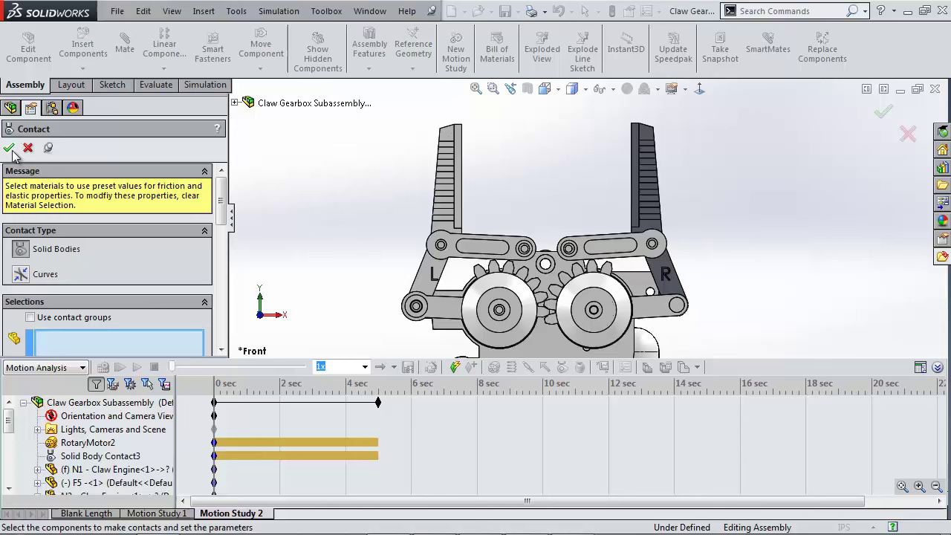
Add a second solid body contact between the Left Claw and Right Claw
{"action": "left_click", "coordinate": [446, 205]}
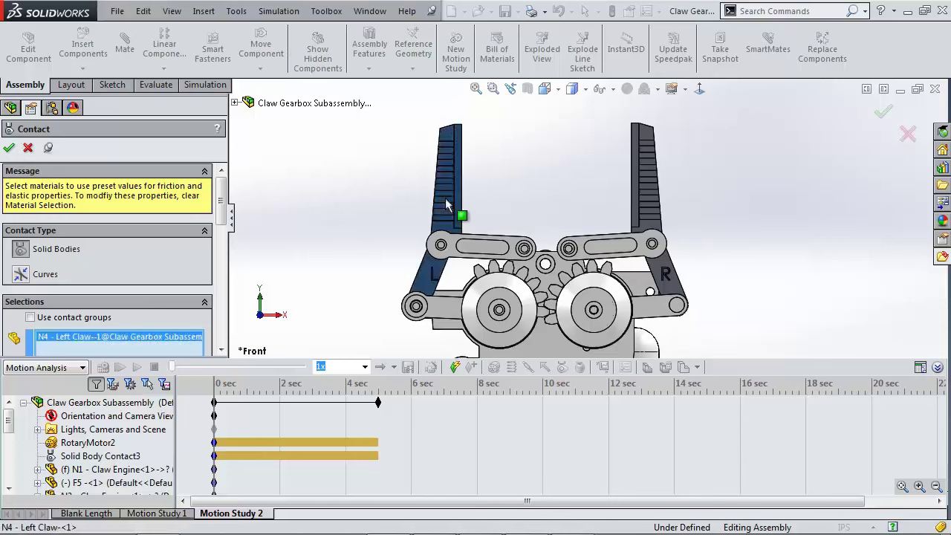
{"action": "left_click", "coordinate": [643, 192]}
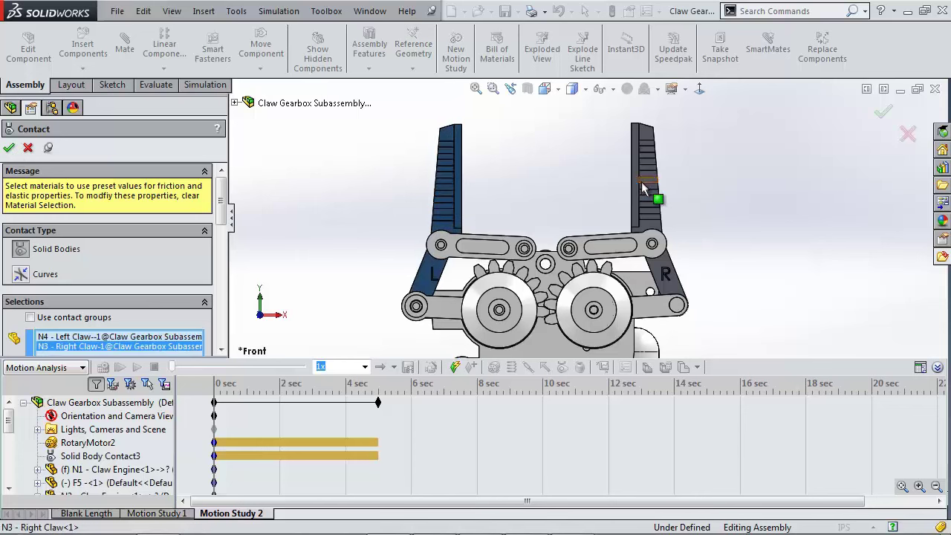
{"action": "left_click", "coordinate": [10, 148]}
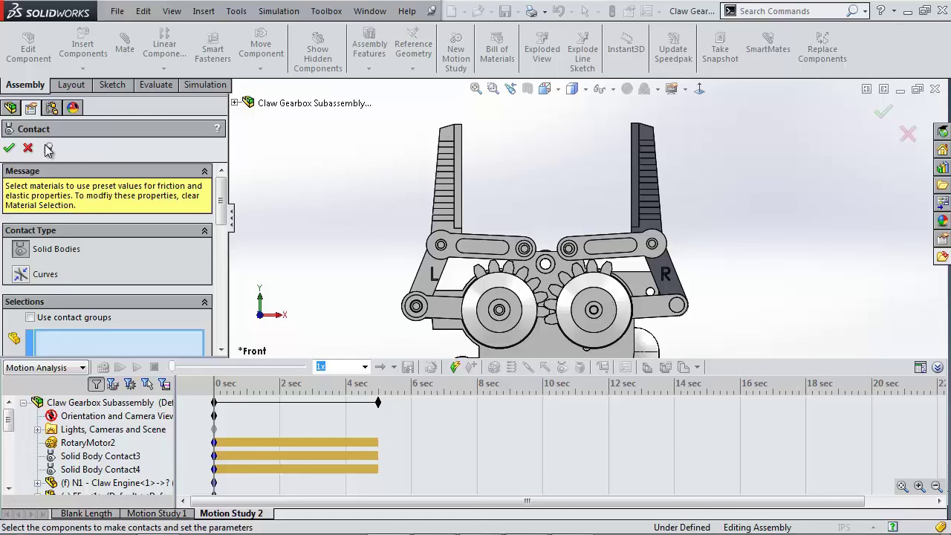
Calculate Motion Study 2, then drag the time bar back to about 4.3 seconds
{"action": "left_click", "coordinate": [28, 148]}
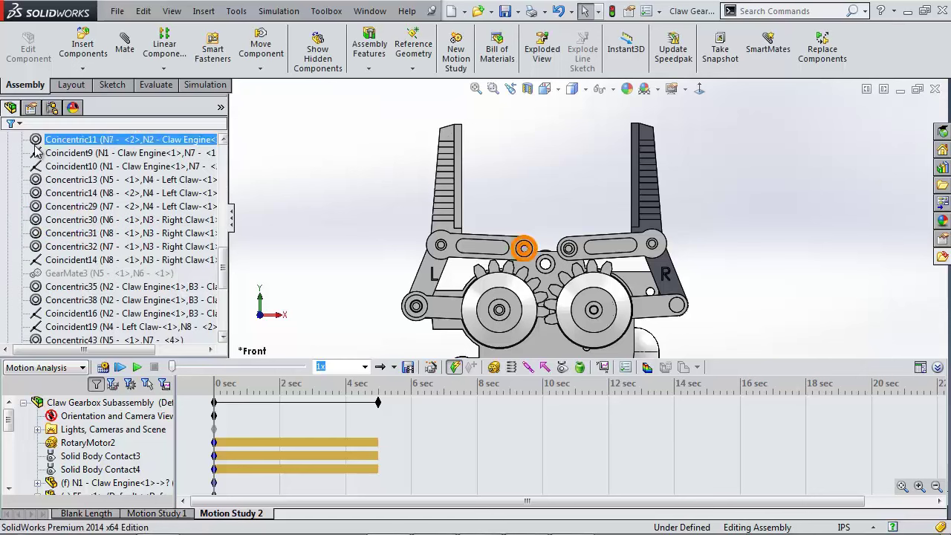
{"action": "left_click", "coordinate": [104, 367]}
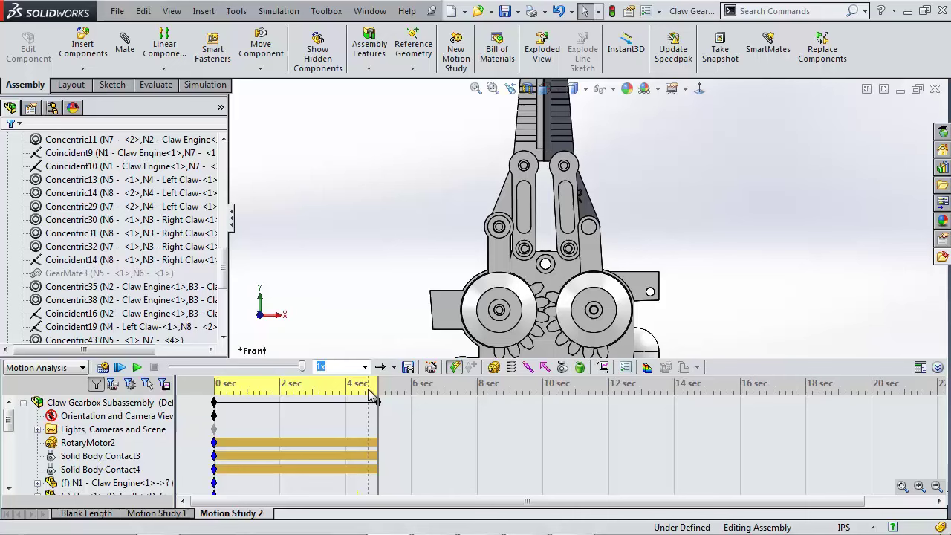
{"action": "mouse_move", "coordinate": [377, 386]}
{"action": "left_mouse_down"}
{"action": "mouse_move", "coordinate": [361, 386]}
{"action": "mouse_move", "coordinate": [378, 392]}
{"action": "left_mouse_up"}
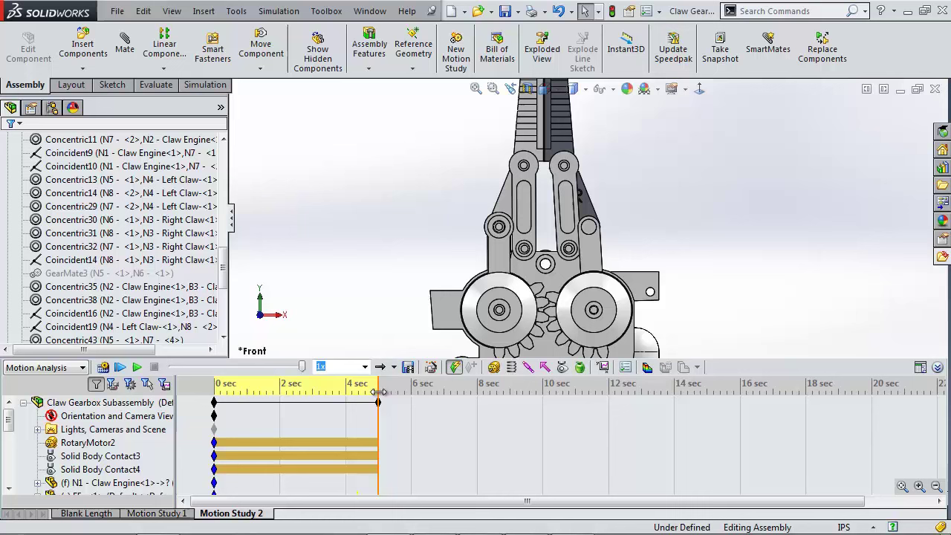
Check interference between Right Claw and Left Claw, finding 12 clashes starting at frame 115
{"action": "right_click", "coordinate": [156, 402]}
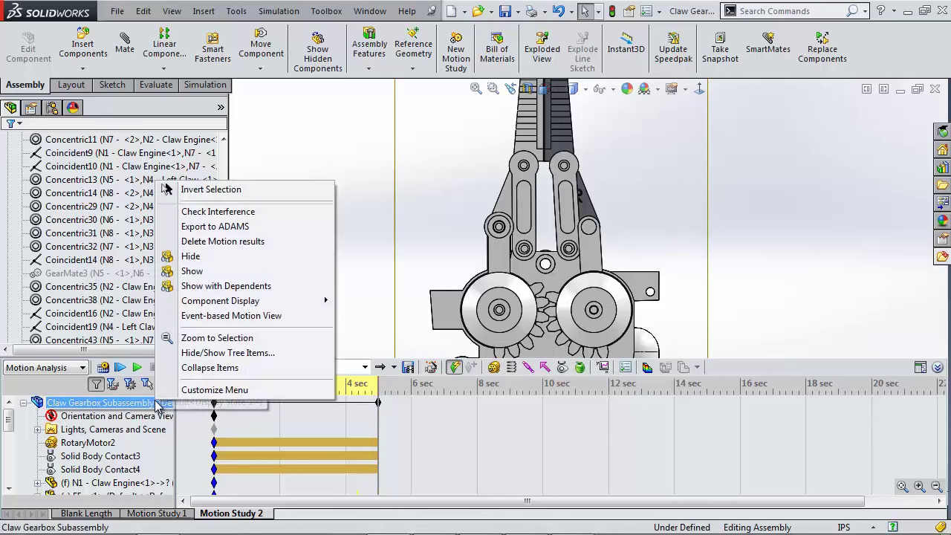
{"action": "left_click", "coordinate": [236, 213]}
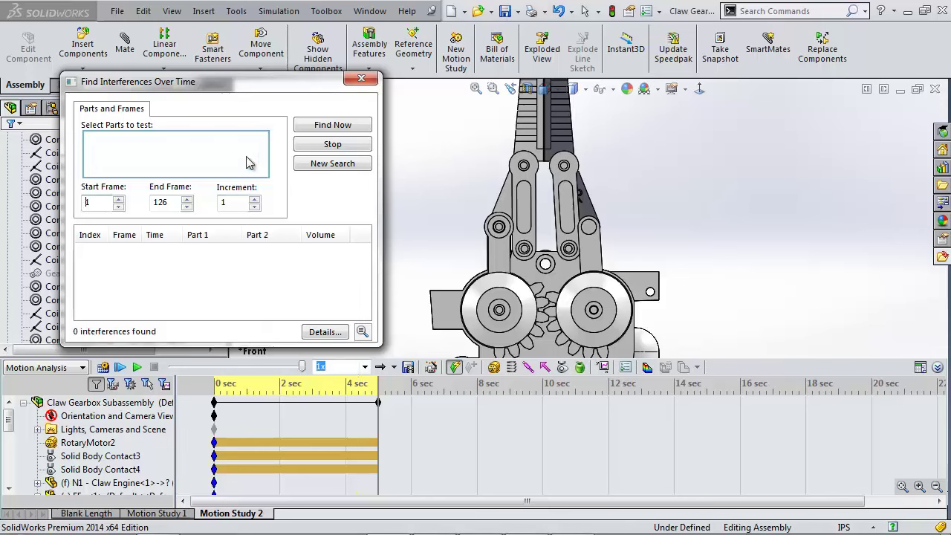
{"action": "left_click", "coordinate": [548, 145]}
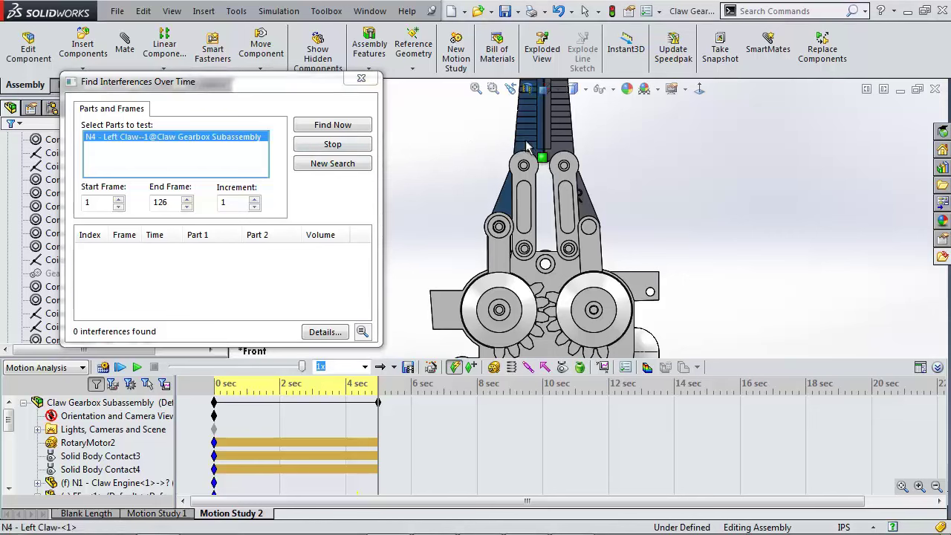
{"action": "left_click", "coordinate": [548, 145]}
{"action": "left_click", "coordinate": [561, 152]}
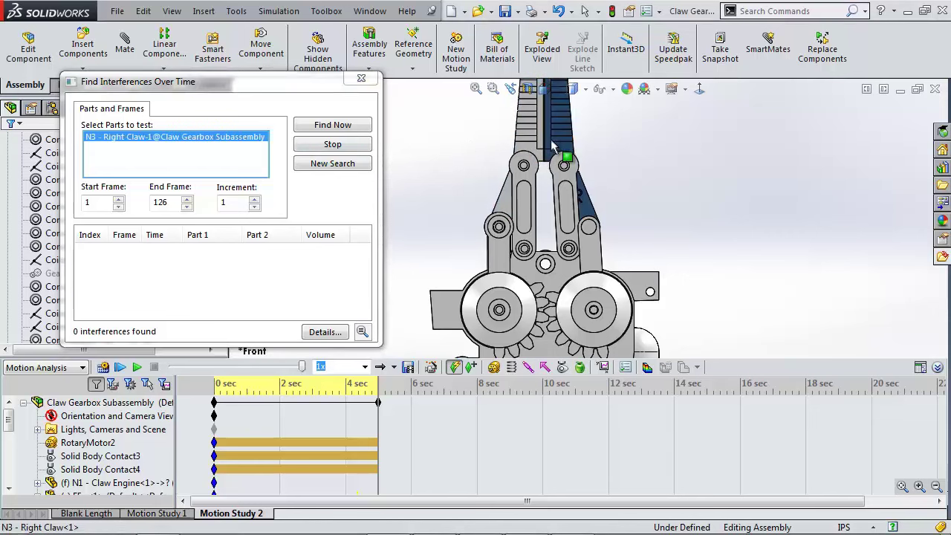
{"action": "left_click", "coordinate": [536, 145]}
{"action": "left_click", "coordinate": [355, 128]}
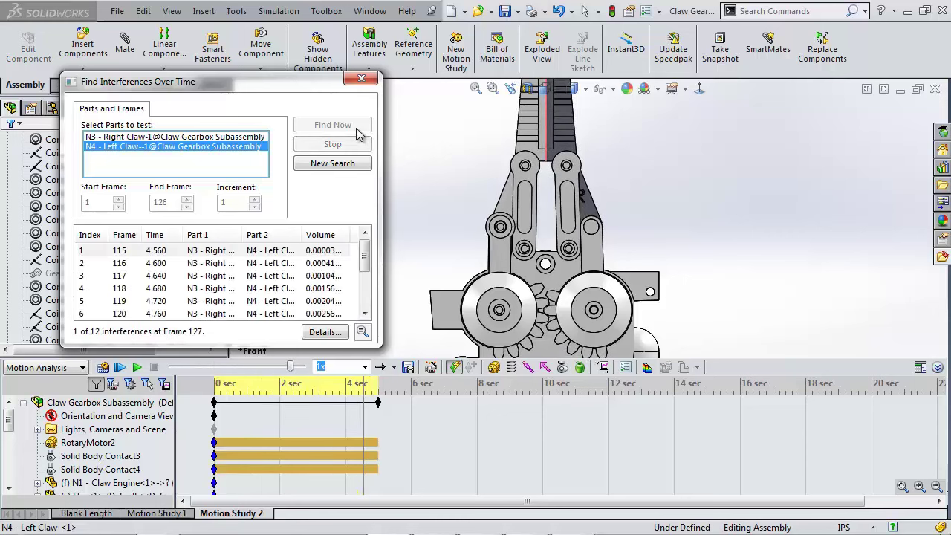
{"action": "left_click", "coordinate": [232, 251]}
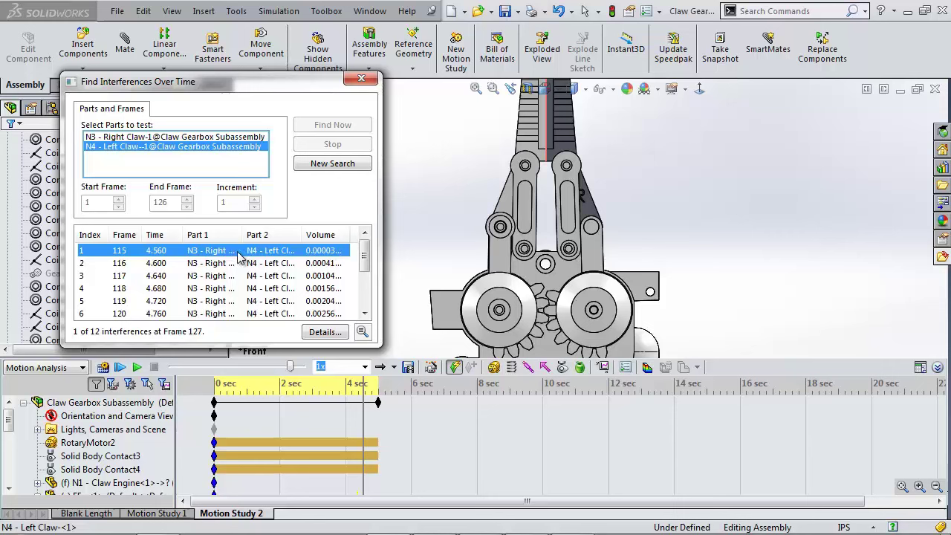
Create a Simulation Setup at the 4.560 sec time step with the Right Claw selected
{"action": "left_click", "coordinate": [626, 367]}
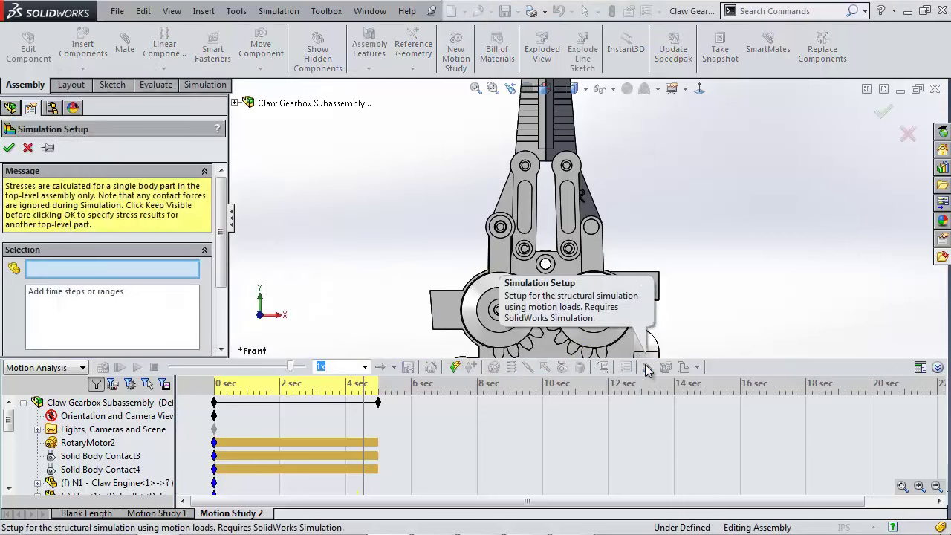
{"action": "scroll", "coordinate": [220, 197], "scroll_direction": "down", "scroll_amount": 3}
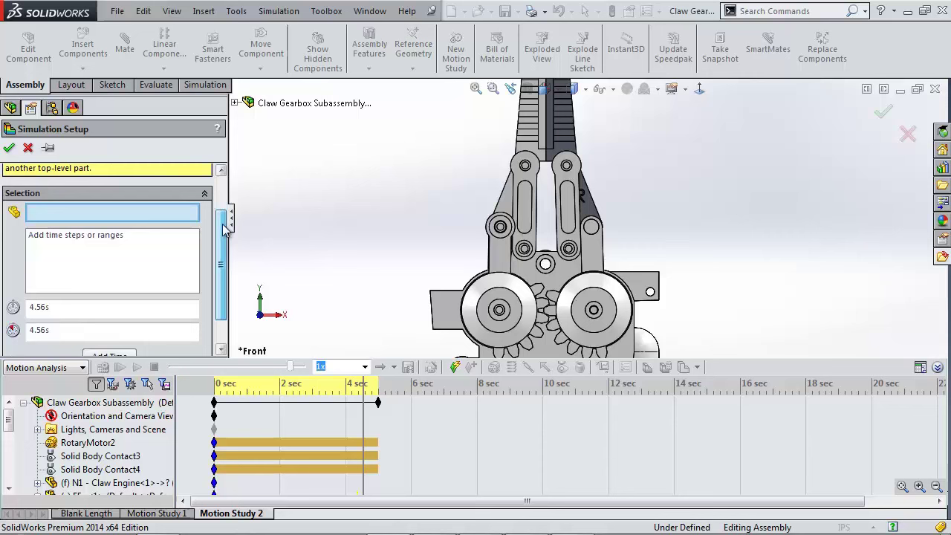
{"action": "left_click", "coordinate": [121, 350]}
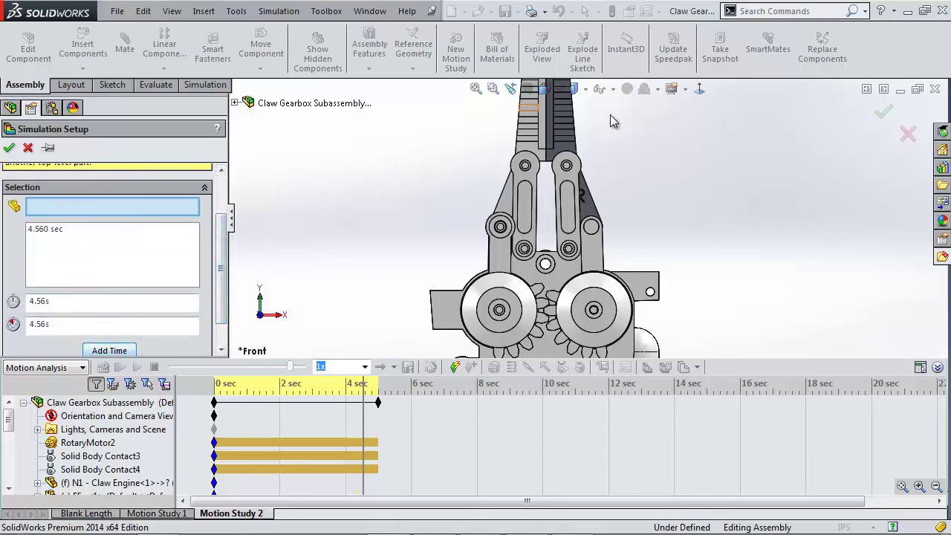
{"action": "left_click", "coordinate": [561, 144]}
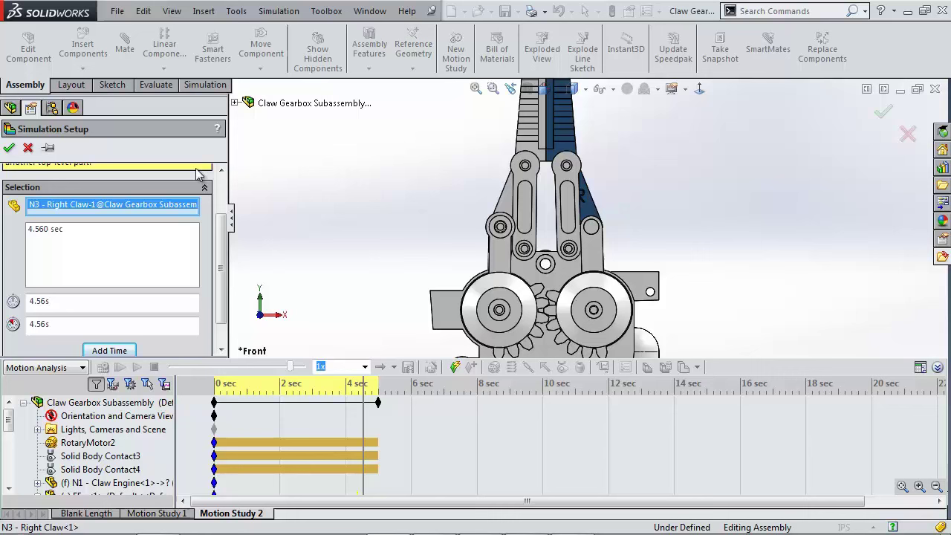
Confirm the setup and assign the custom plastic ABS-OWI to the right claw
{"action": "left_click", "coordinate": [10, 148]}
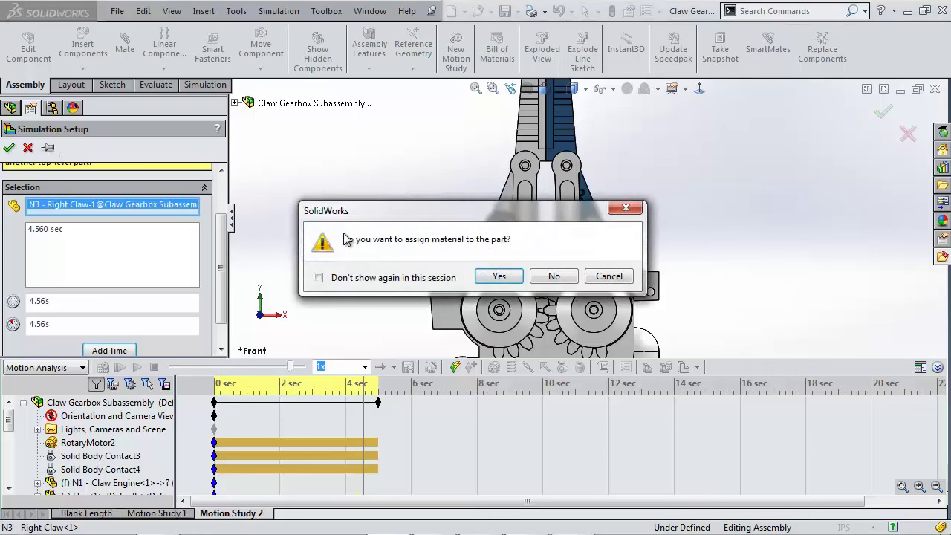
{"action": "left_click", "coordinate": [499, 276]}
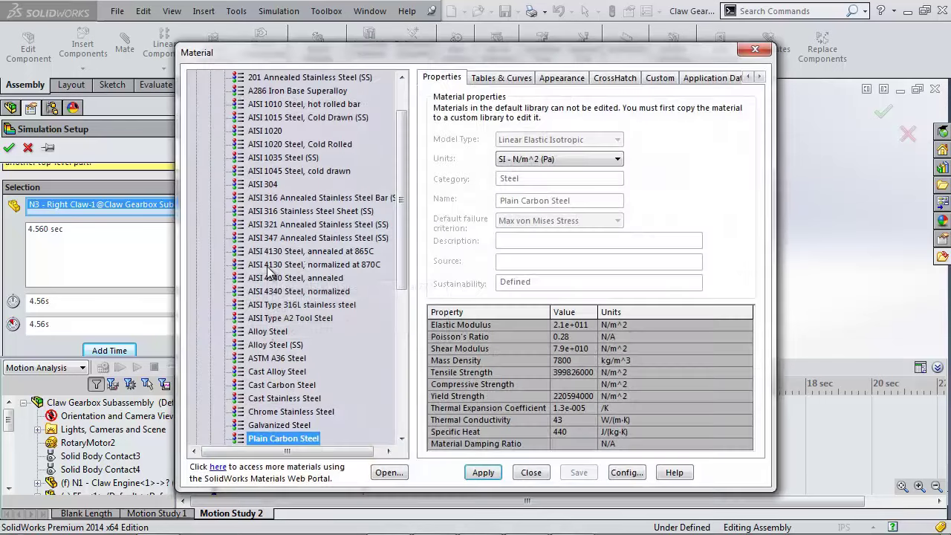
{"action": "left_click_drag", "start_coordinate": [402, 128], "coordinate": [401, 269]}
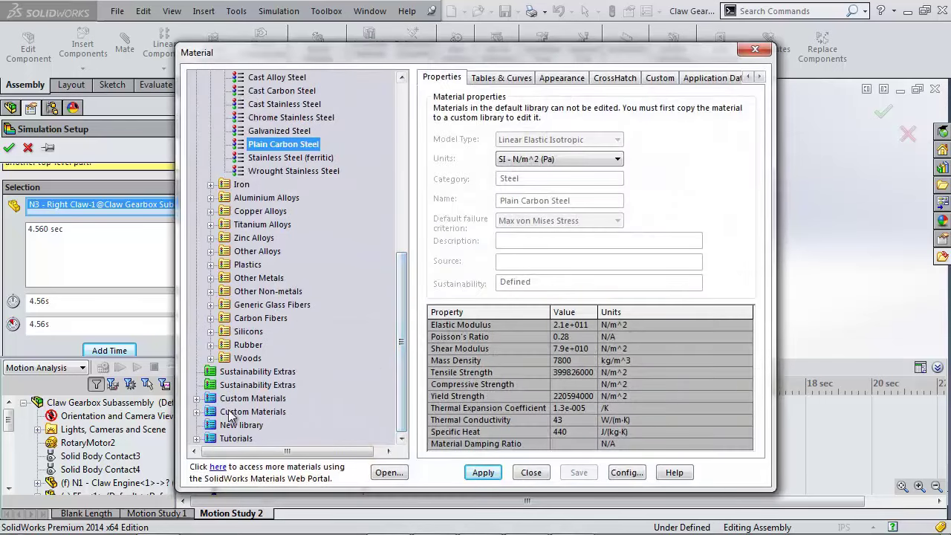
{"action": "left_click", "coordinate": [199, 404]}
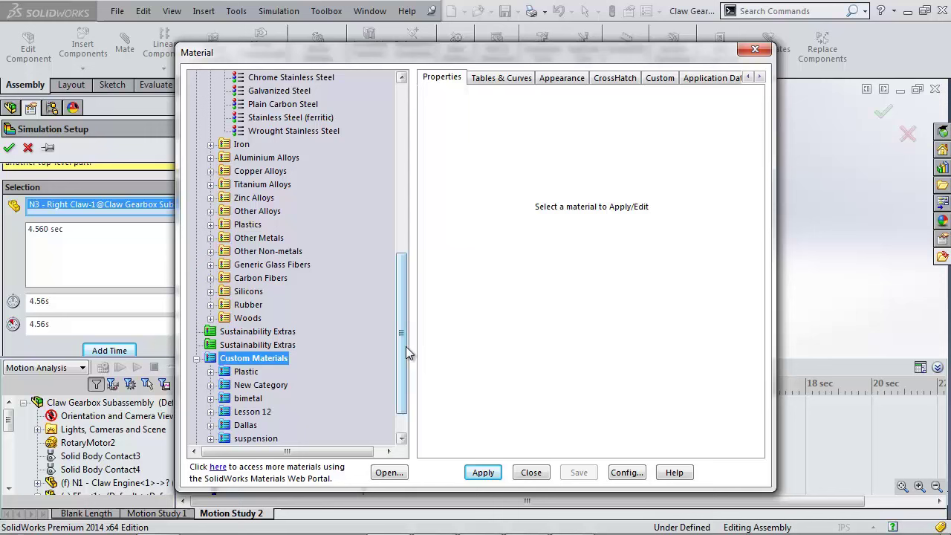
{"action": "left_click_drag", "start_coordinate": [406, 347], "coordinate": [405, 371]}
{"action": "left_click", "coordinate": [211, 332]}
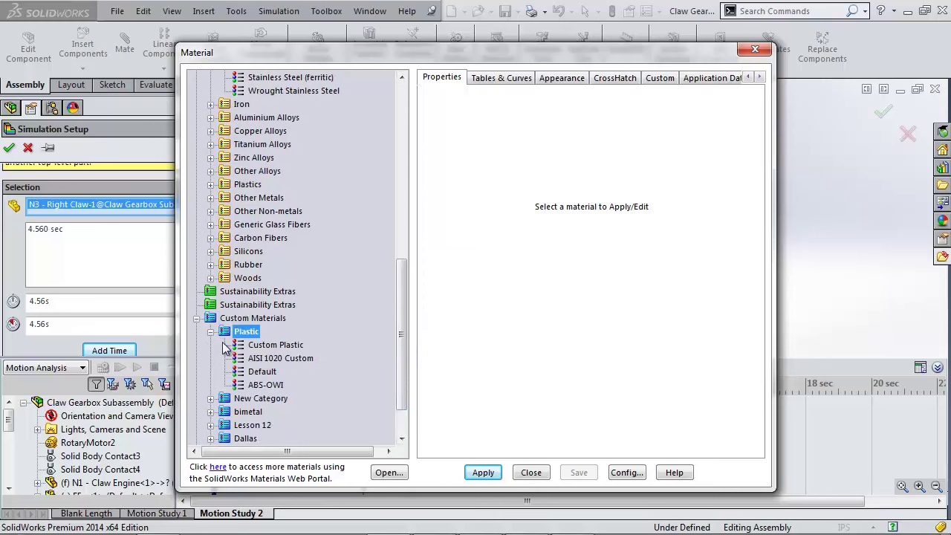
{"action": "left_click", "coordinate": [265, 385]}
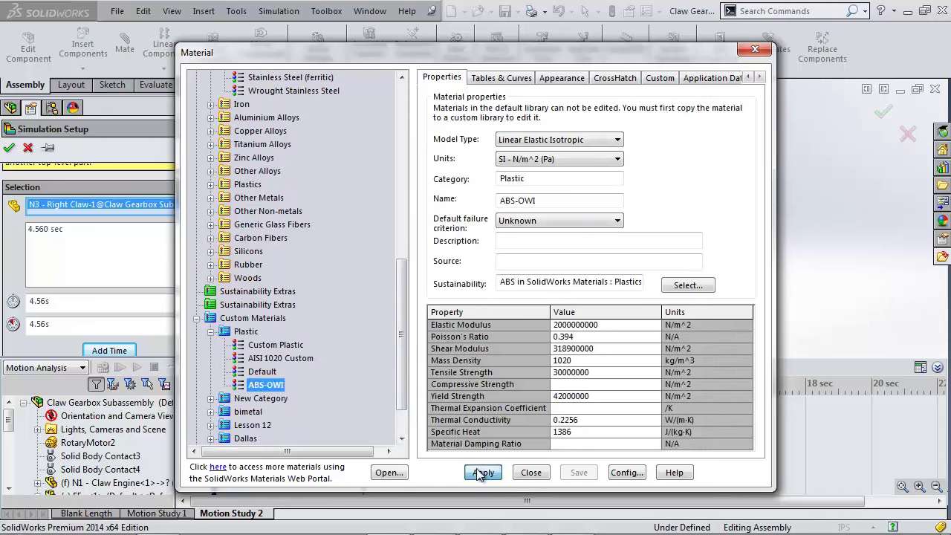
{"action": "left_click", "coordinate": [519, 473]}
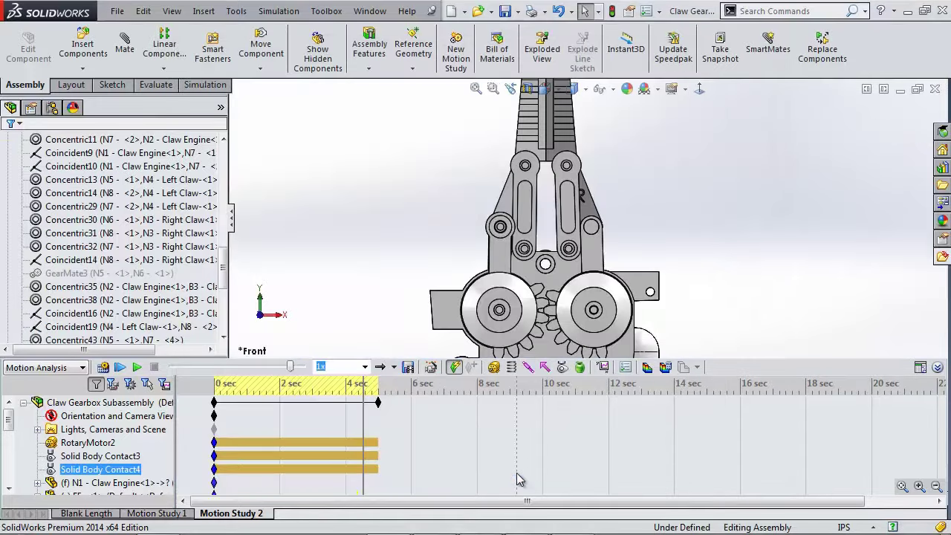
Calculate the simulation results, recalculating the out-of-date Motion Study 2 first
{"action": "left_click", "coordinate": [661, 368]}
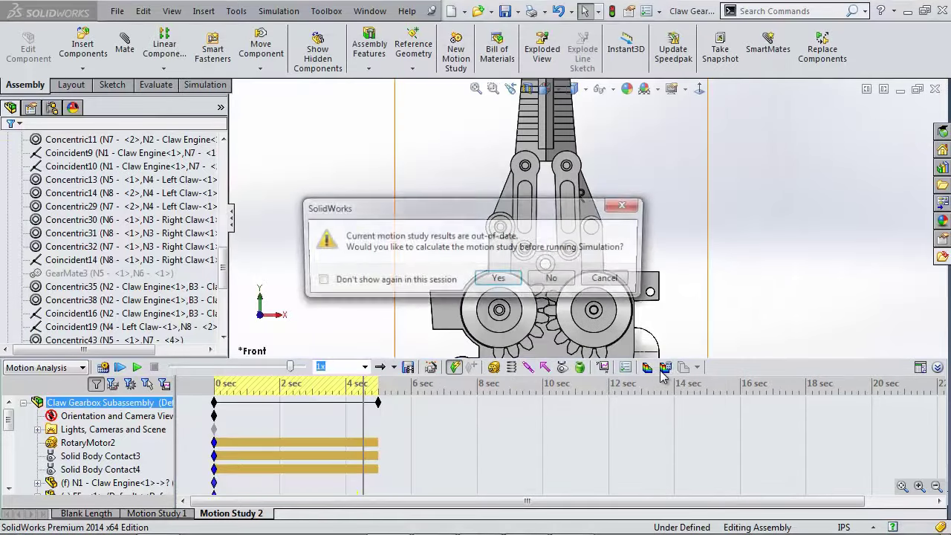
{"action": "left_click", "coordinate": [499, 280]}
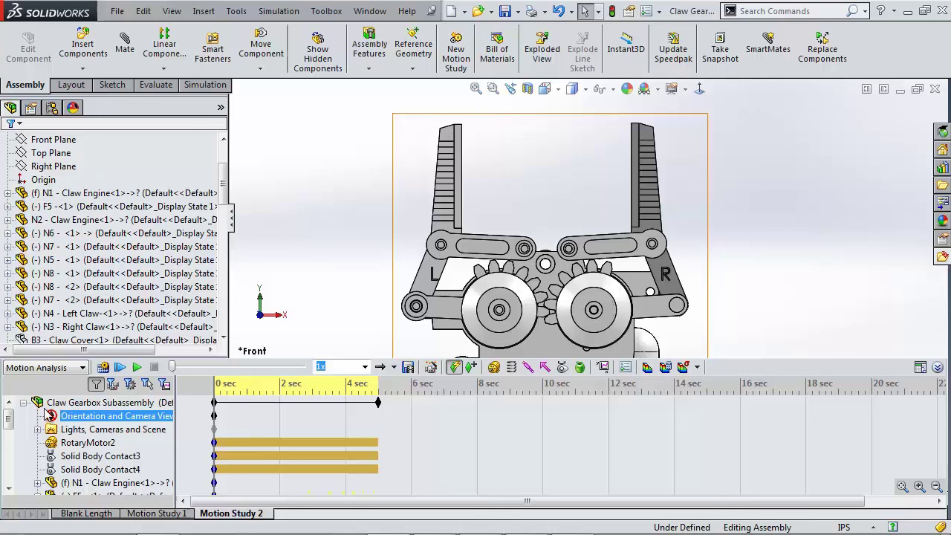
Move Simulation Setup 1 to the 4.56 s key to show the von Mises stress results
{"action": "left_click_drag", "start_coordinate": [9, 418], "coordinate": [9, 468]}
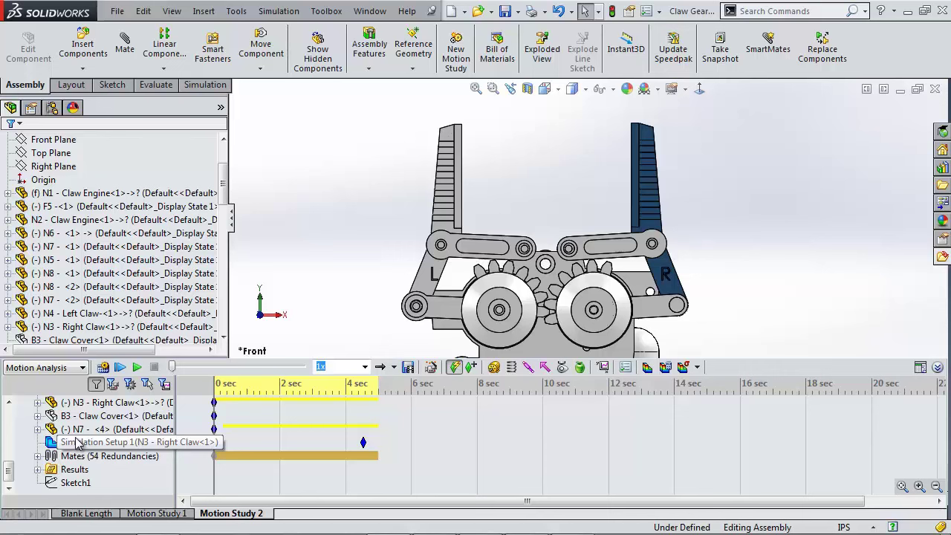
{"action": "left_click", "coordinate": [103, 441]}
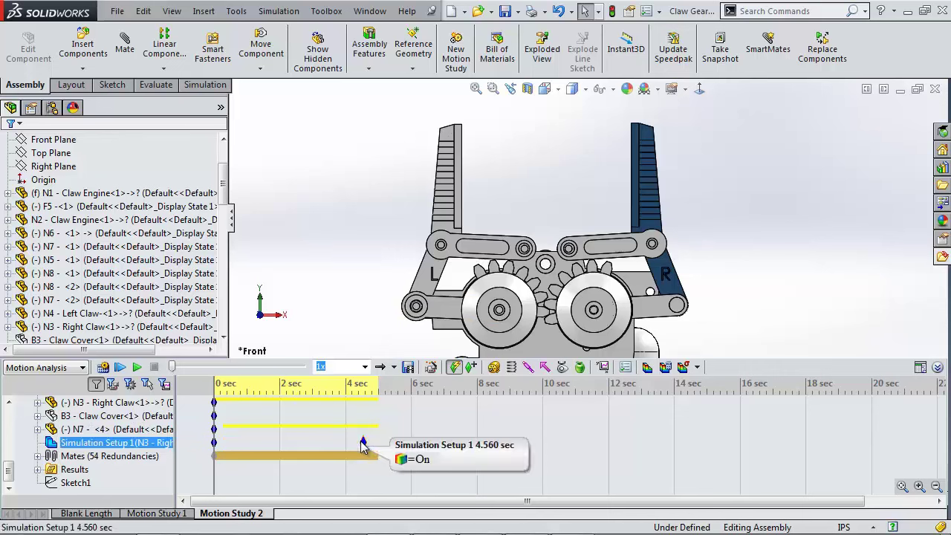
{"action": "left_click_drag", "start_coordinate": [216, 466], "coordinate": [362, 457]}
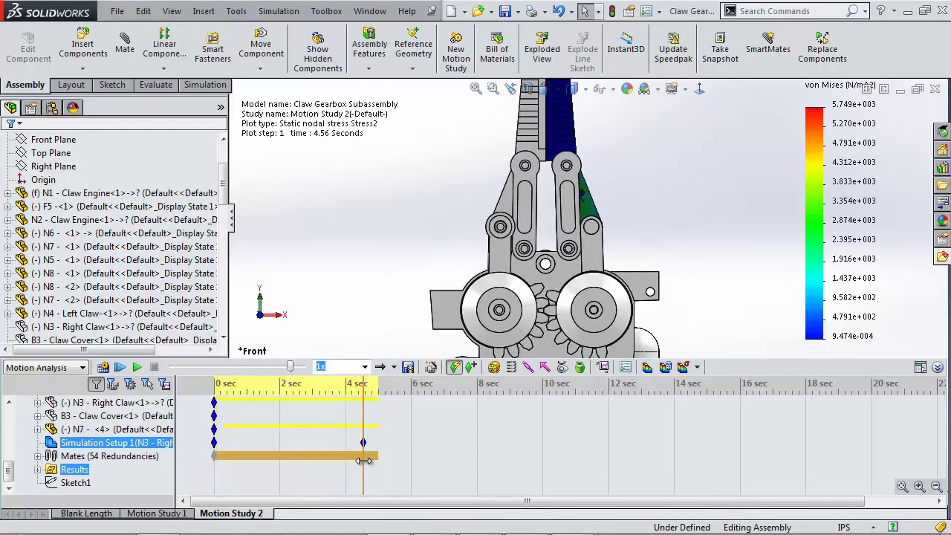
{"action": "left_click", "coordinate": [362, 460]}
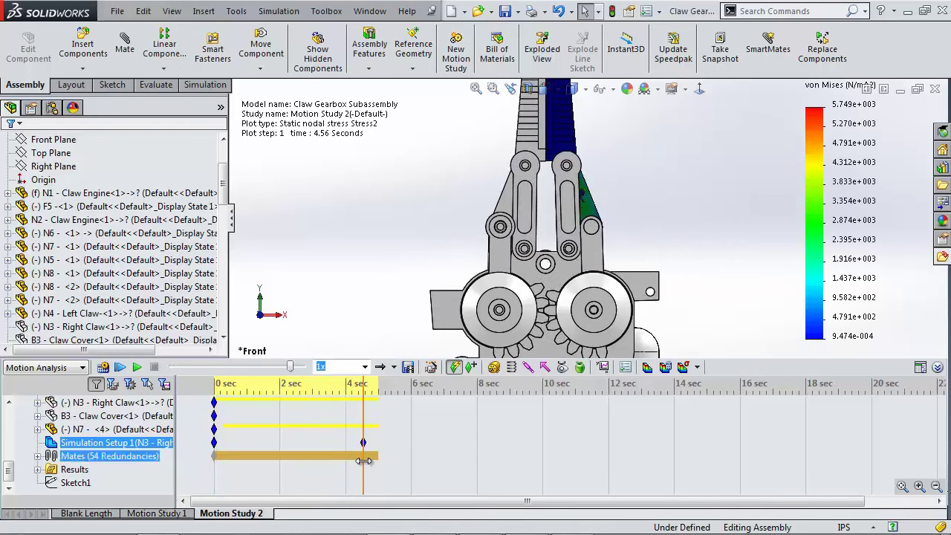
{"action": "left_click", "coordinate": [697, 368]}
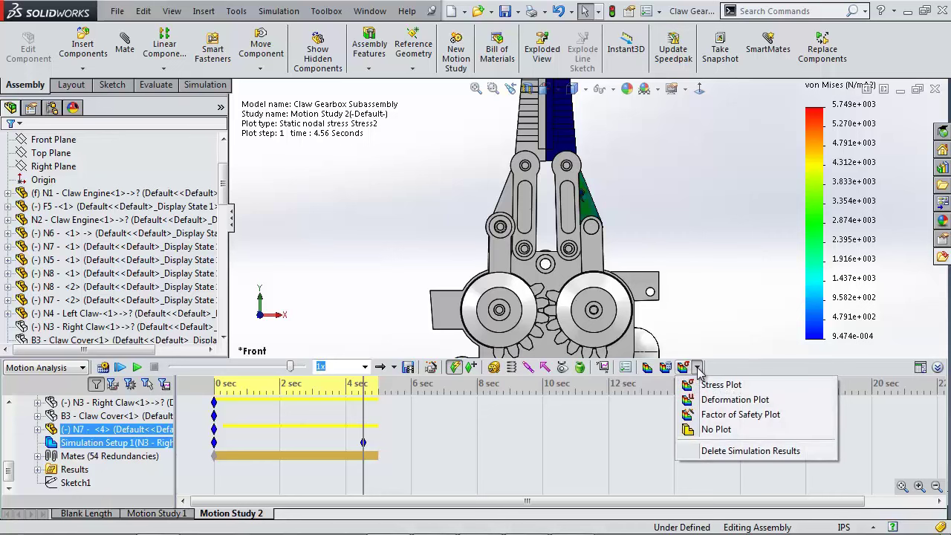
Isolate the N3 - Right Claw component from the FeatureManager tree
{"action": "left_click", "coordinate": [703, 260]}
{"action": "left_click", "coordinate": [213, 246]}
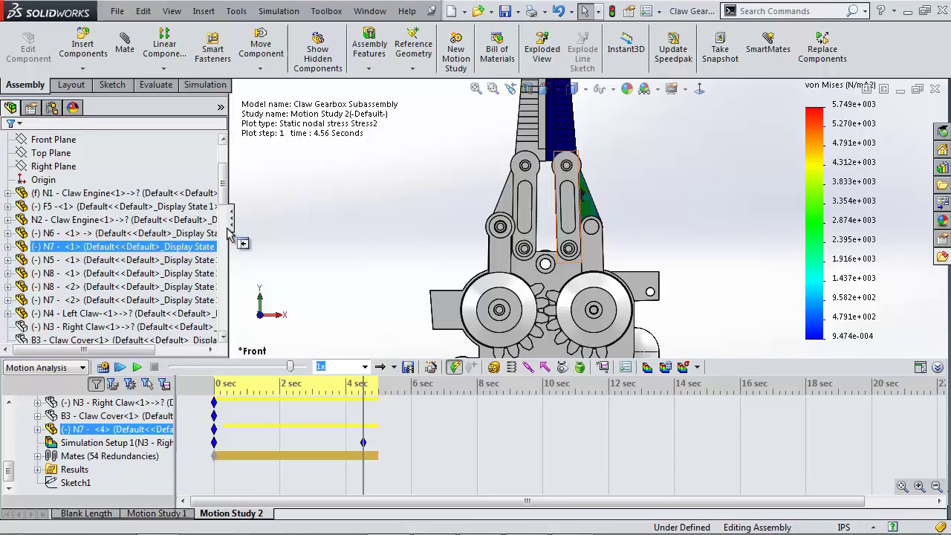
{"action": "scroll", "coordinate": [226, 209], "scroll_direction": "down", "scroll_amount": 2}
{"action": "right_click", "coordinate": [93, 299]}
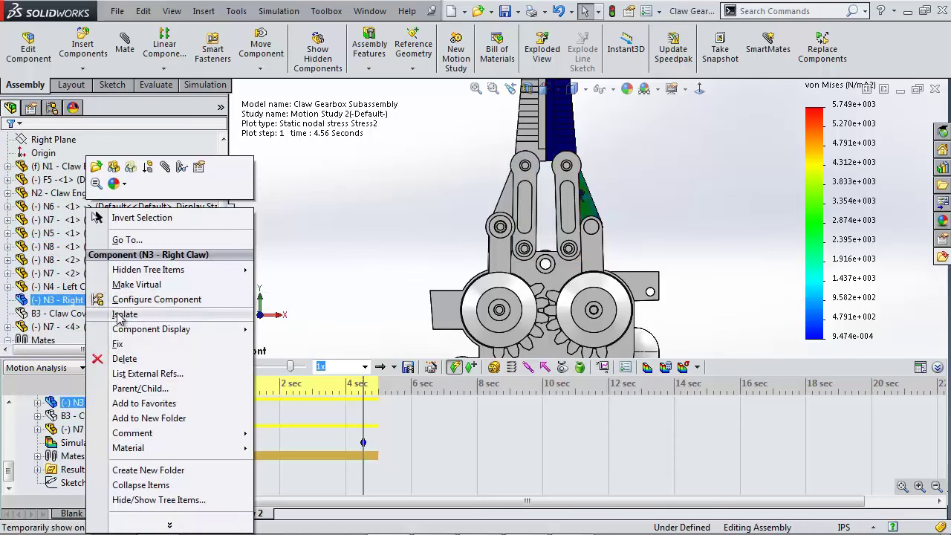
{"action": "left_click", "coordinate": [124, 314]}
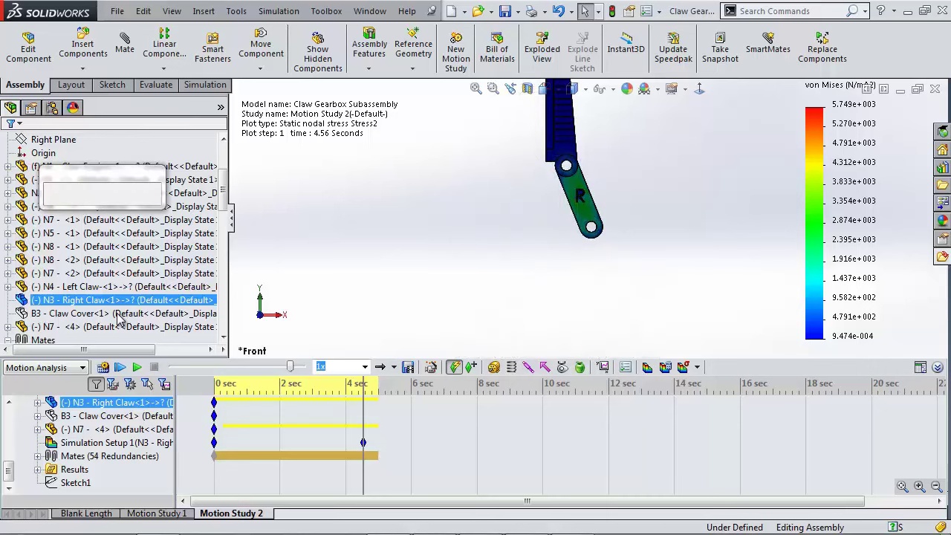